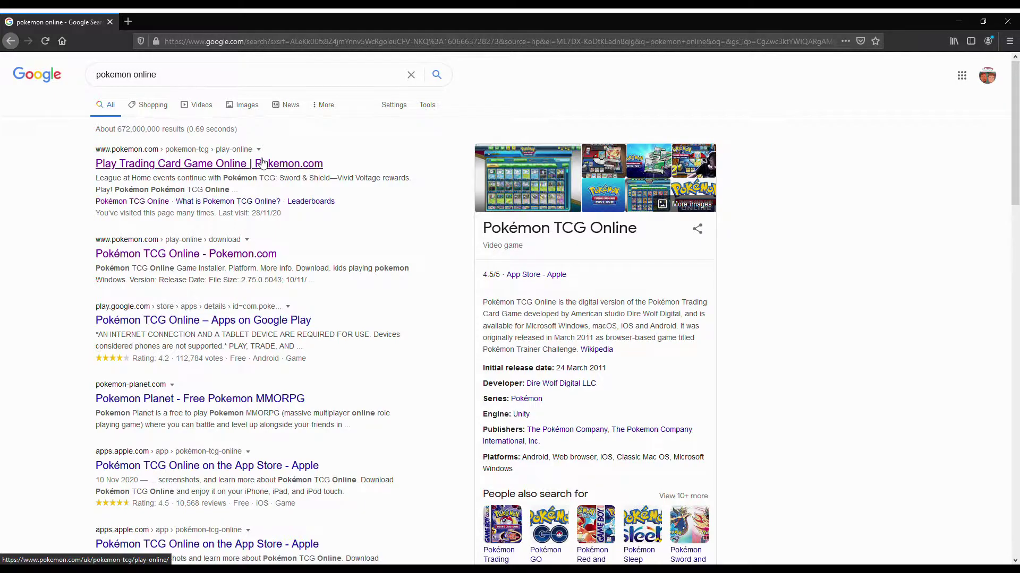
Open the 'Play Trading Card Game Online | Pokemon.com' result from the pokemon online search
left_click(262, 163)
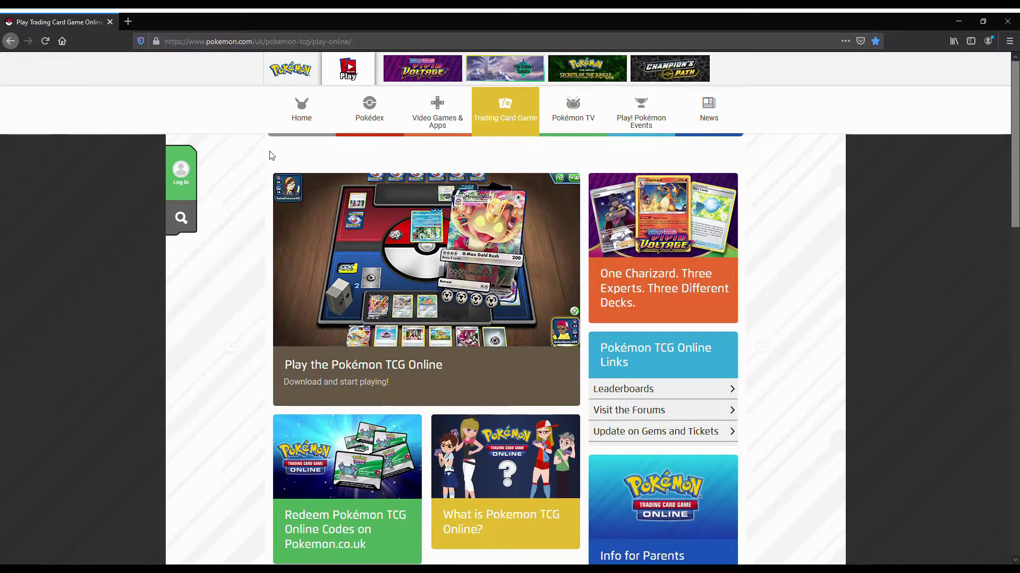
Go to the Pokémon TCG Online installer page and download the Windows version
left_click(406, 300)
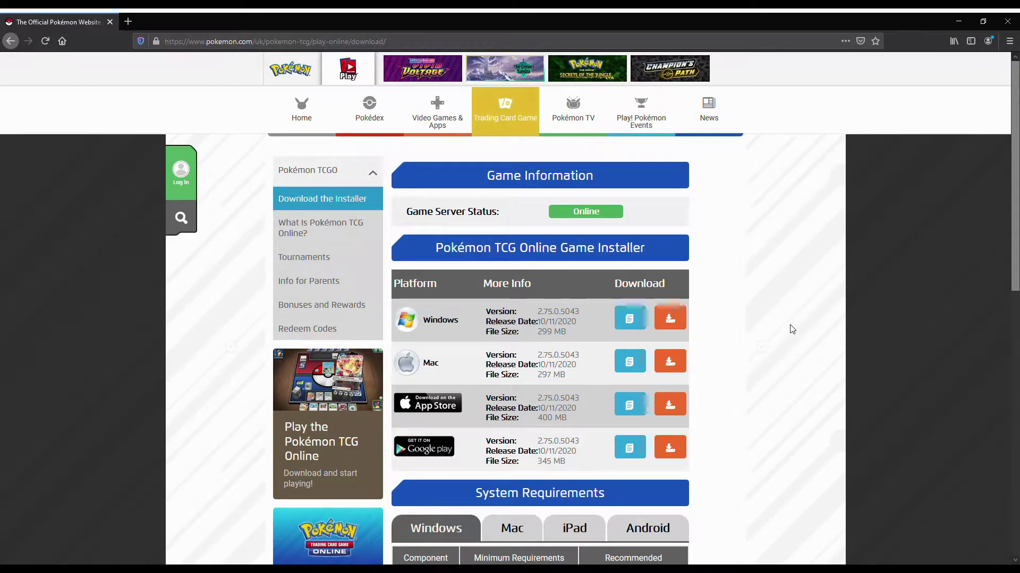
scroll(791, 330, "down", 1)
scroll(792, 330, "up", 1)
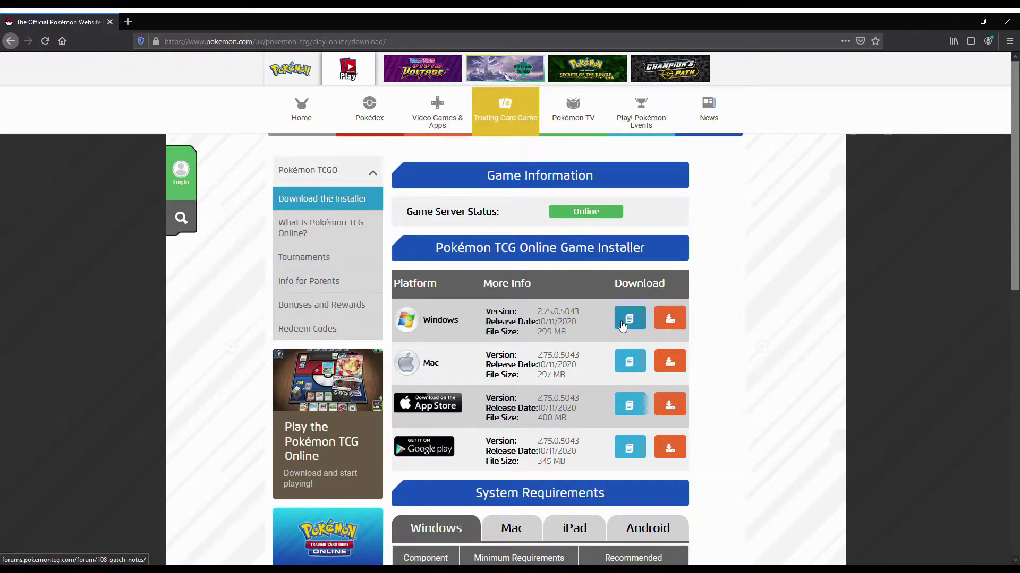
left_click(670, 326)
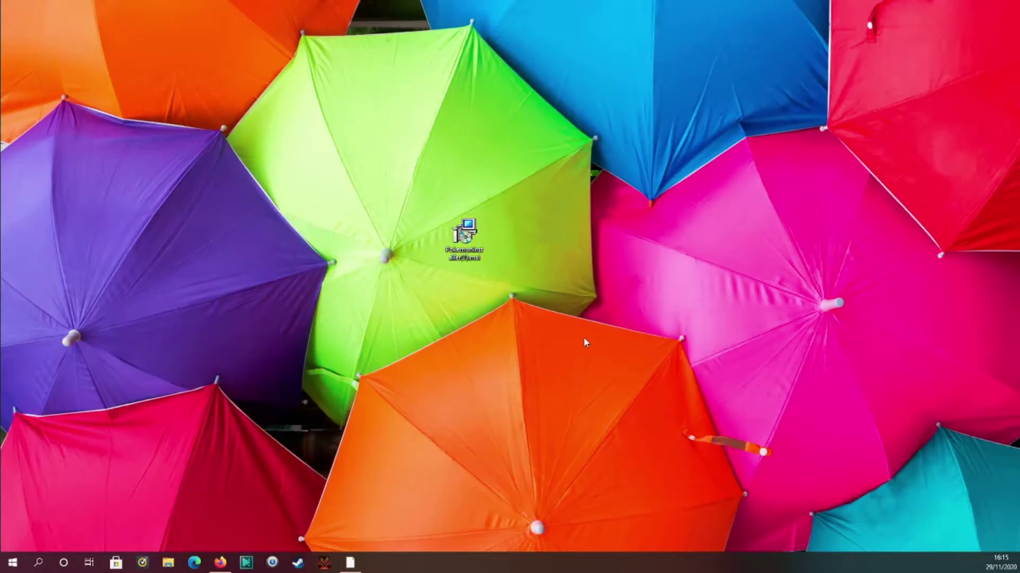
Select the downloaded PokemonInstaller.msi file on the desktop
left_click(477, 238)
Run PokemonInstaller.msi, centre the setup wizard, and move past its Welcome page
double_click(466, 232)
left_click_drag(297, 183, 447, 205)
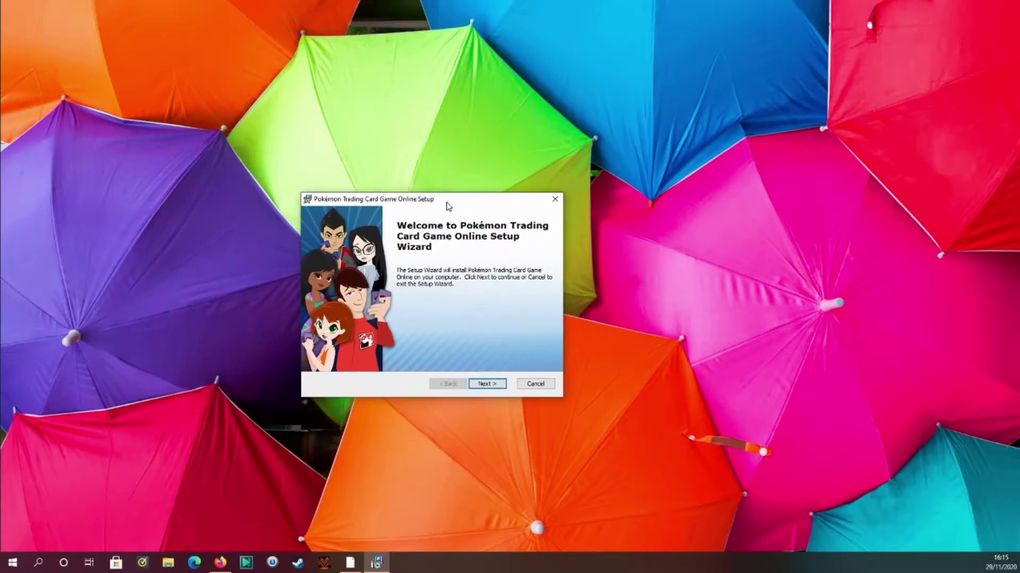
left_click(486, 386)
Accept the licence terms, keep the default installation folder, and install the game
left_click(365, 345)
scroll(421, 309, "down", 5)
scroll(421, 309, "up", 5)
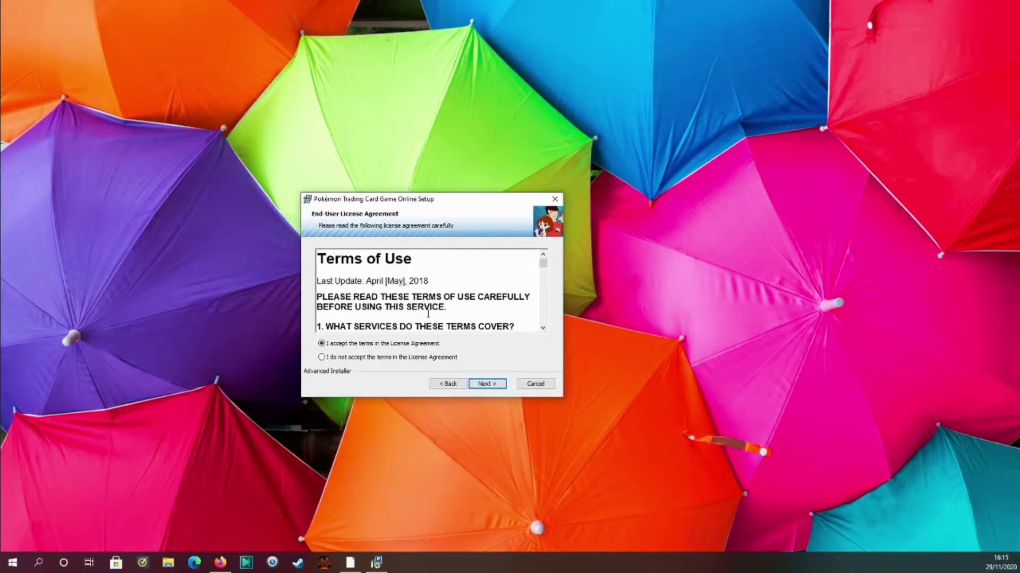
left_click(488, 382)
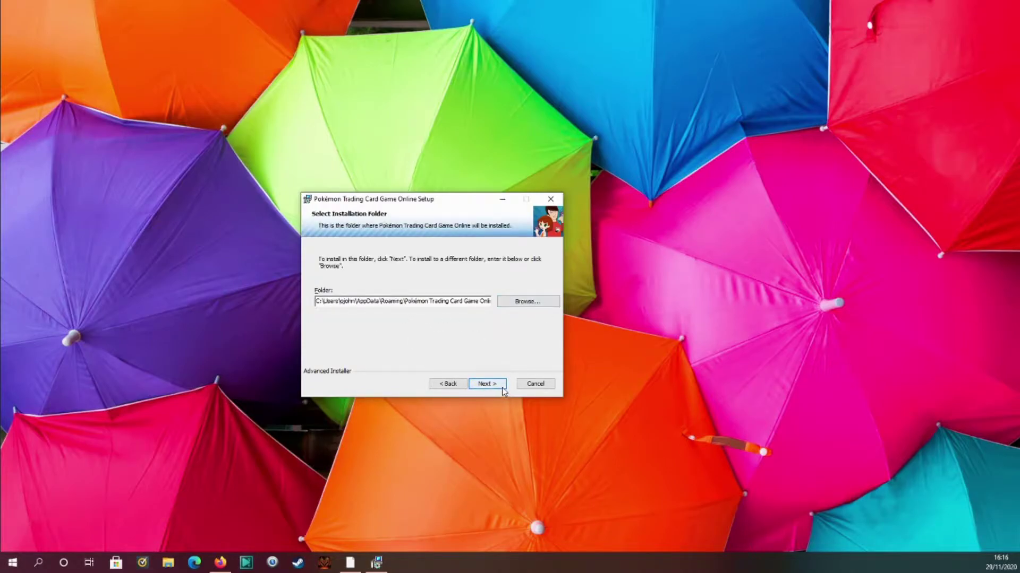
left_click(501, 388)
left_click(496, 387)
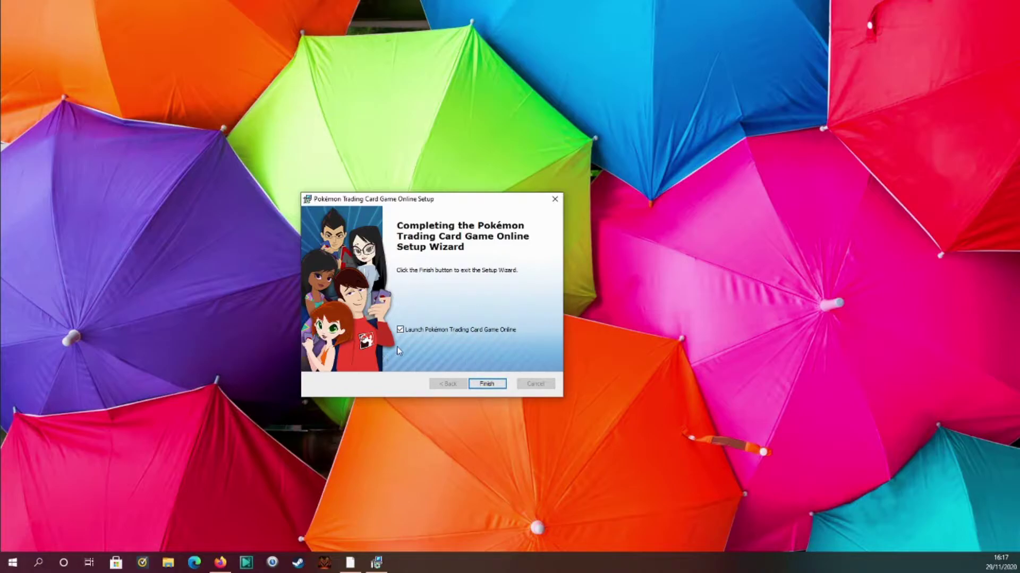
Finish the Pokémon TCG Online setup and close the installer wizard
left_click(484, 383)
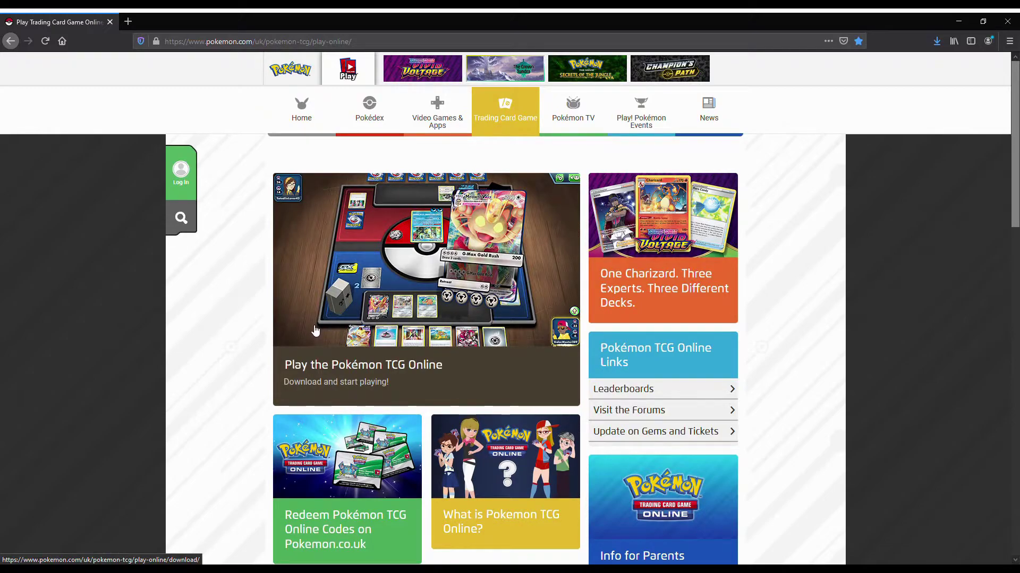
Go to the Trainer Club login page and start creating a new account
left_click(193, 171)
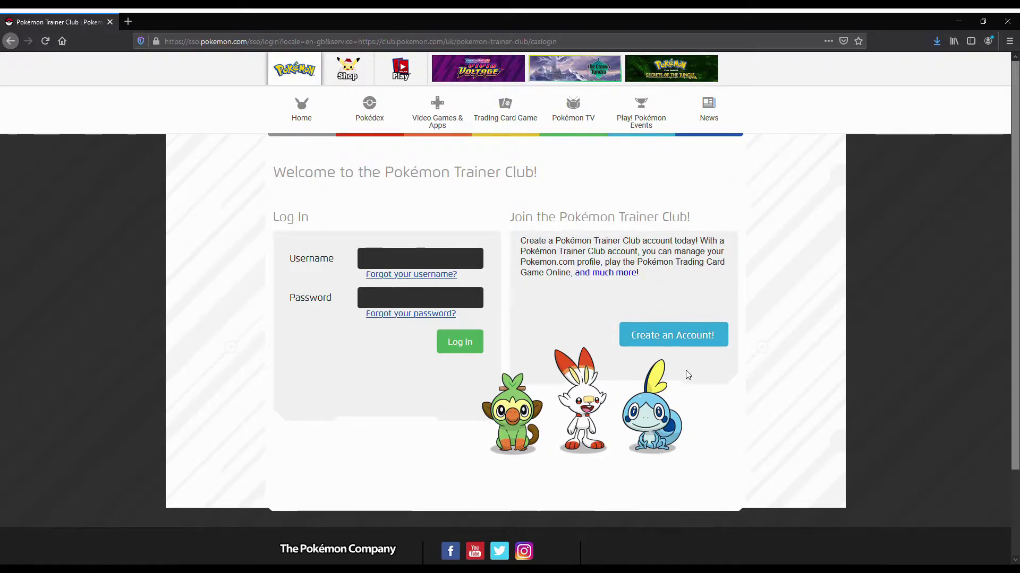
left_click(678, 335)
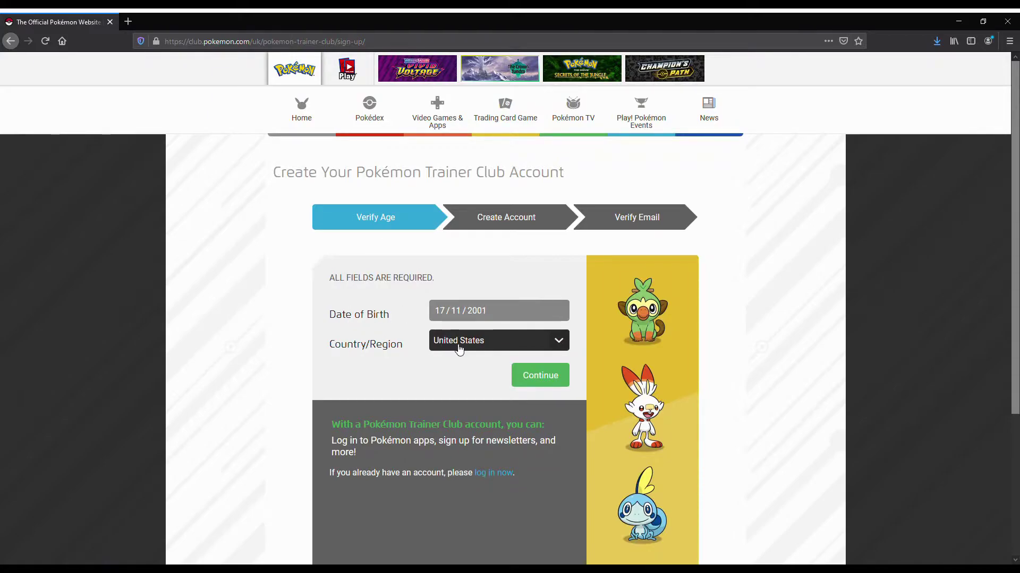
Keep United States as the country/region and submit the age verification
left_click(498, 346)
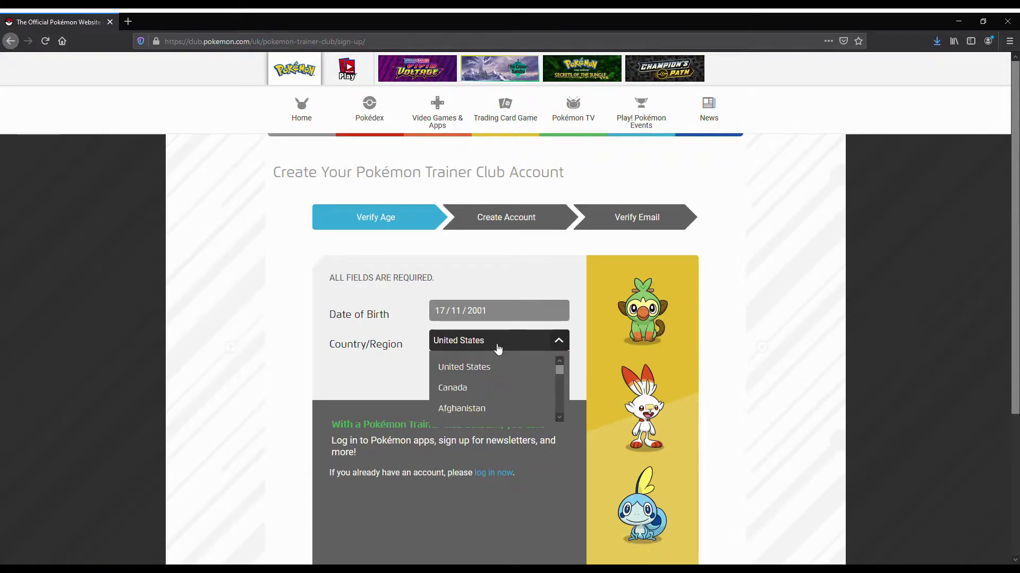
left_click(491, 368)
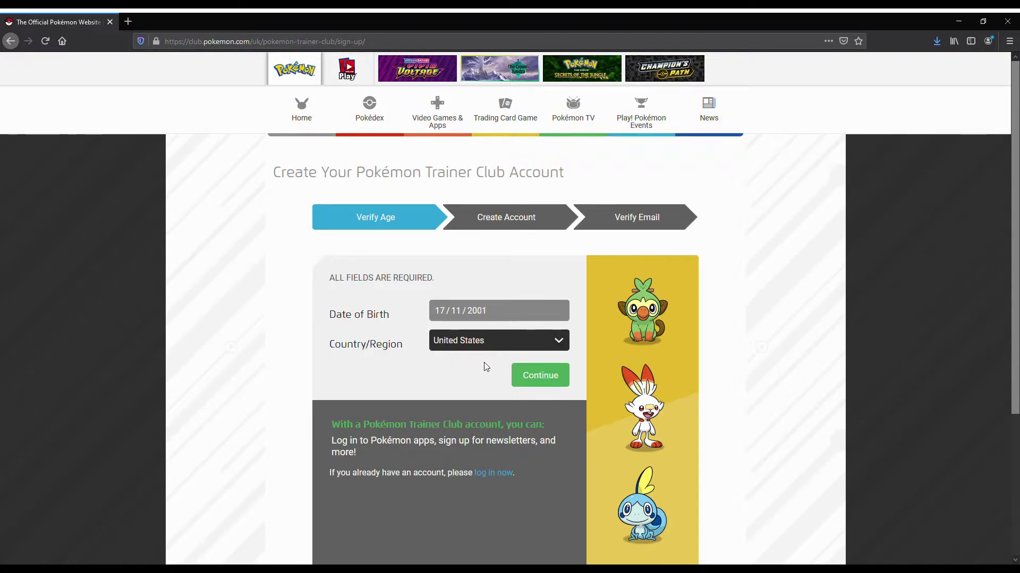
left_click(449, 348)
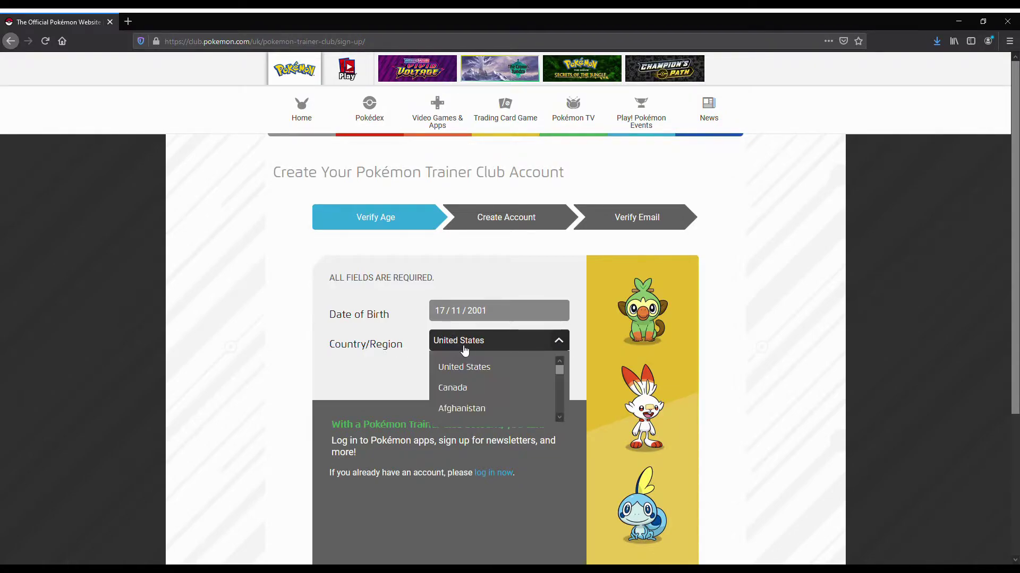
scroll(470, 385, "down", 5)
scroll(473, 388, "down", 3)
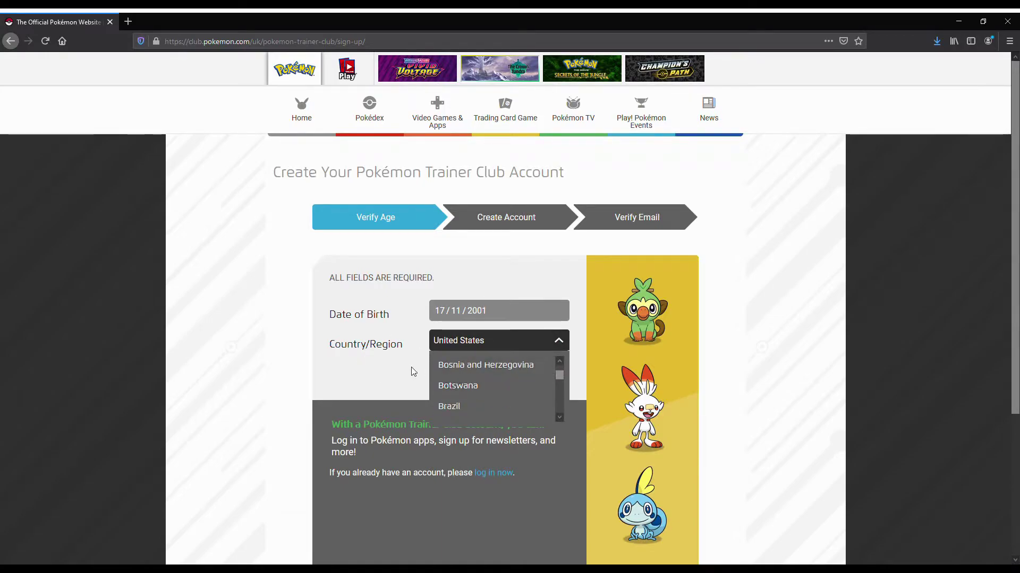
left_click(392, 360)
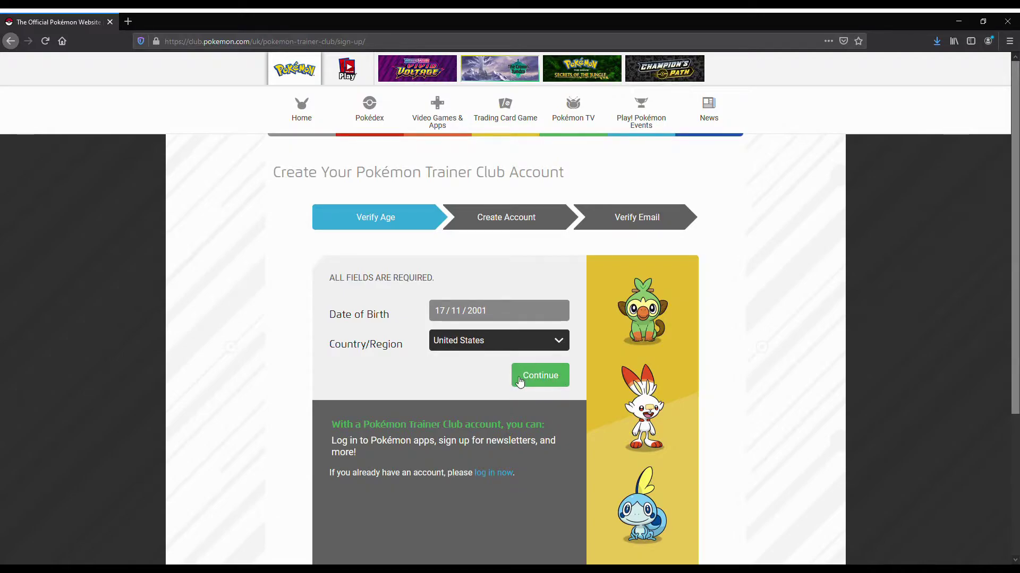
left_click(540, 381)
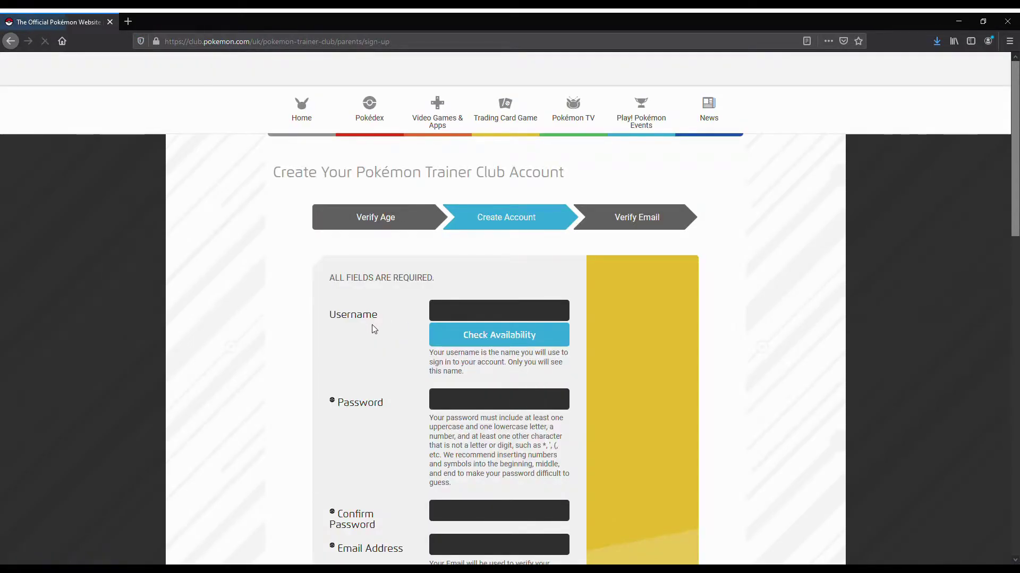
Enter a username and check its availability, which reports it already taken
scroll(396, 287, "down", 3)
left_click(449, 154)
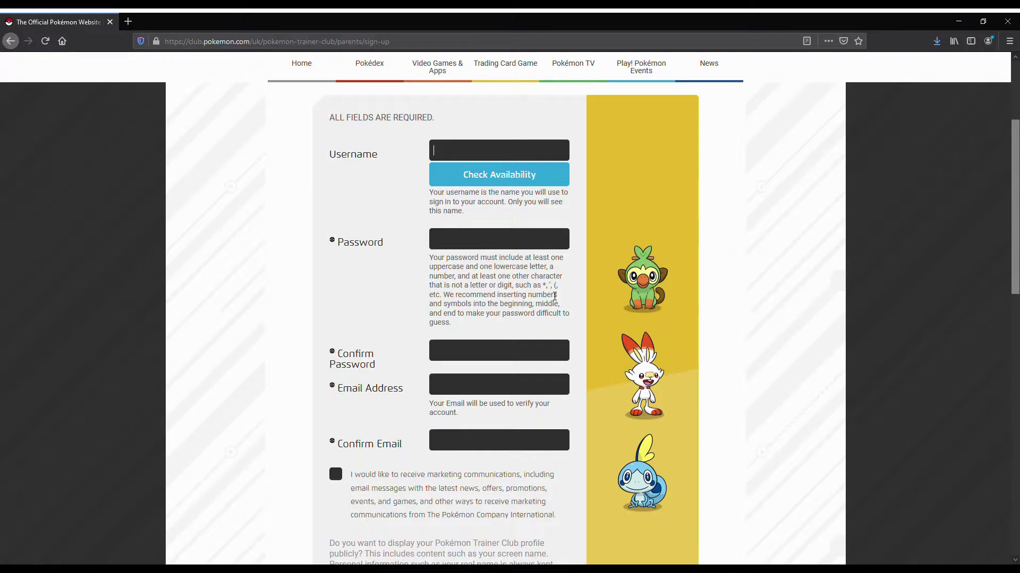
type("and")
type("ja")
type("gami")
type("ng")
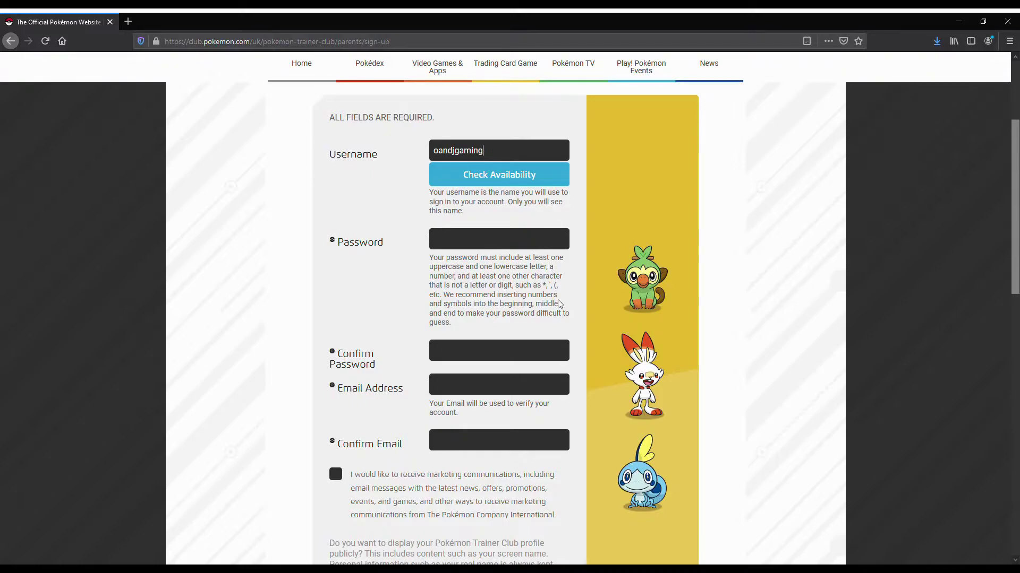
left_click(495, 184)
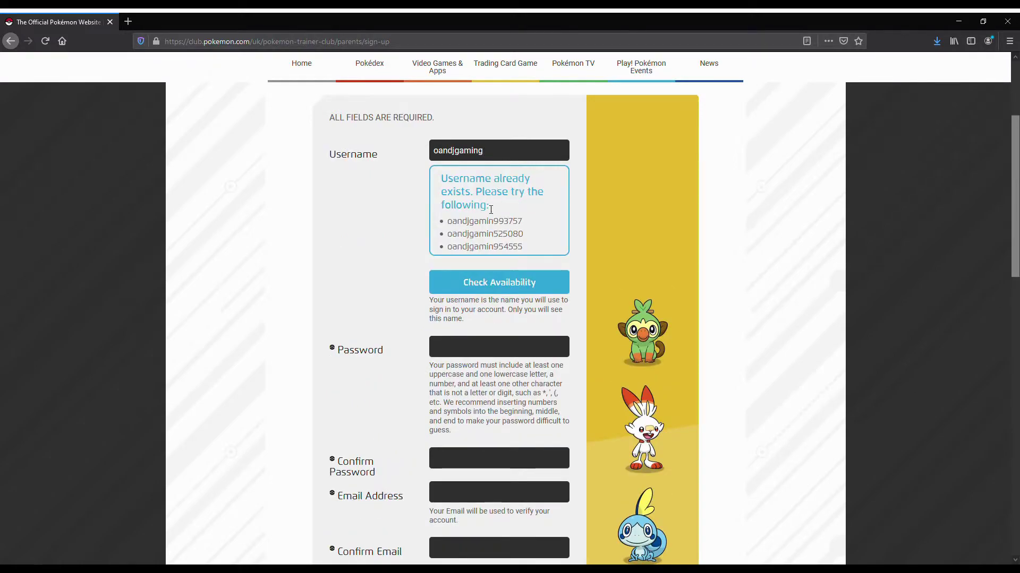
Select and delete the rejected username so the Username field is empty
left_click(518, 161)
left_click_drag(484, 152, 421, 155)
key("BackSpace")
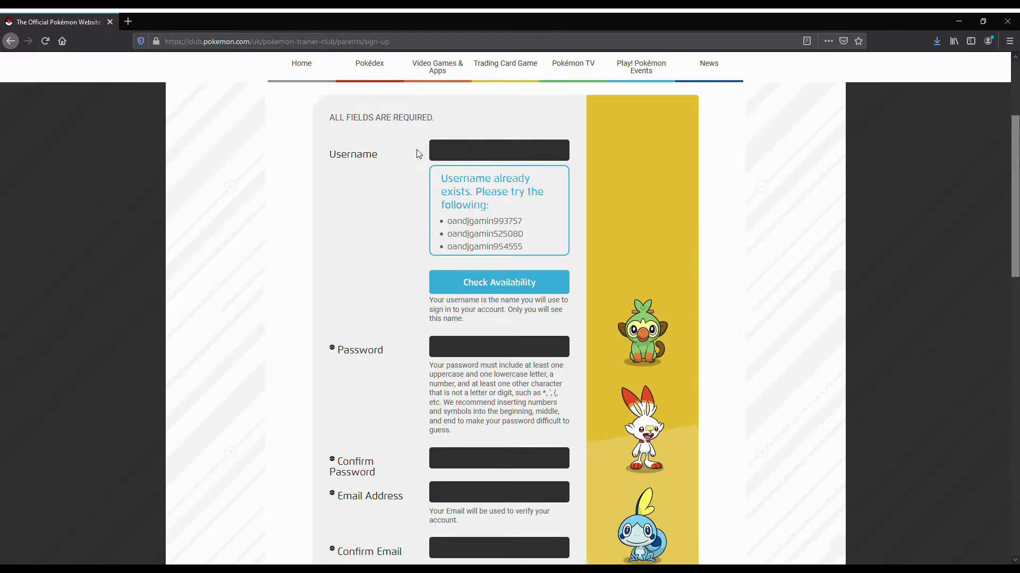